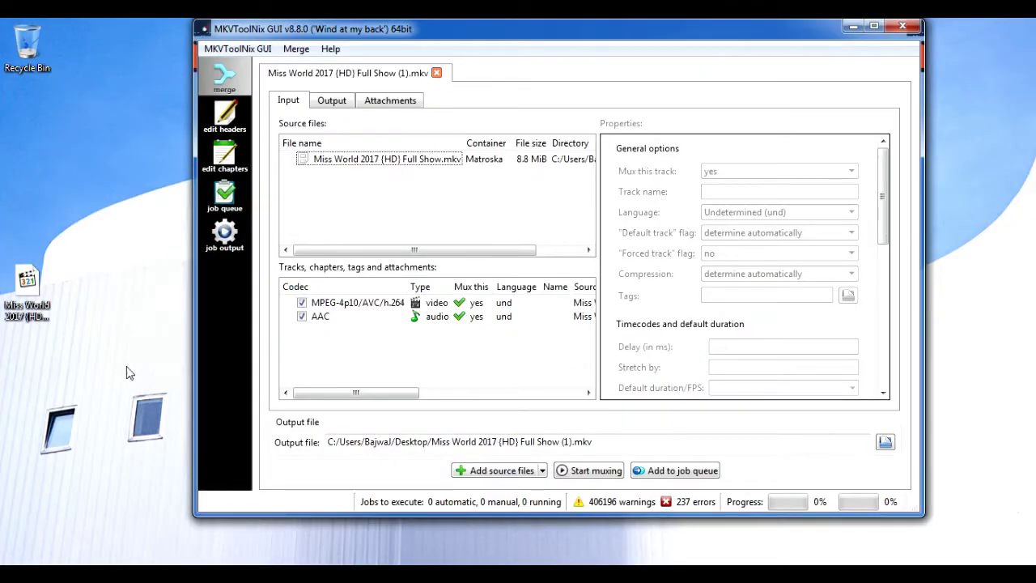
# - Play the desktop file Miss World 2017 {HD} Full Show in VLC media player, viewing it briefly in full screen
pyautogui.rightClick(37, 312)
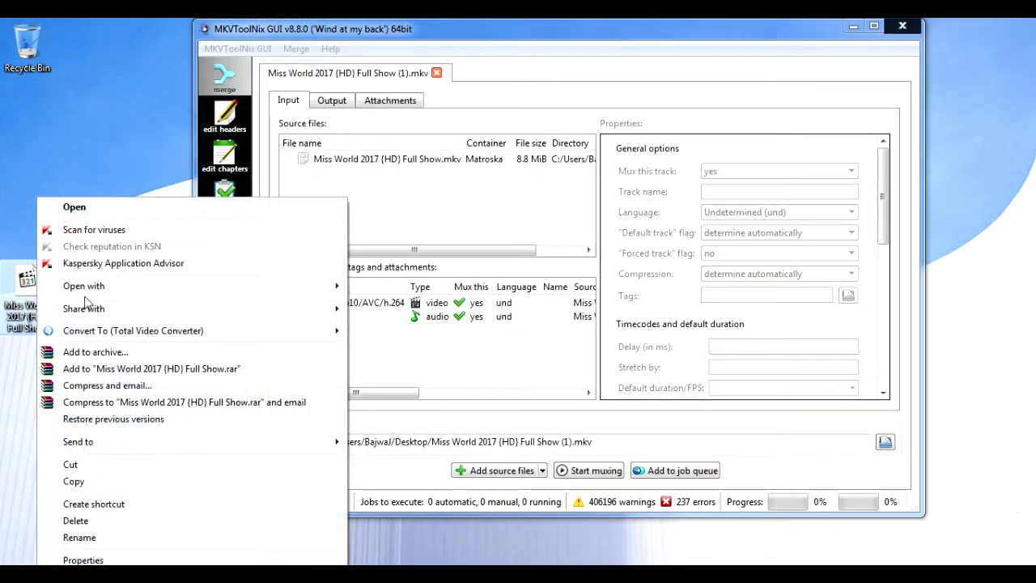
pyautogui.moveTo(172, 292)
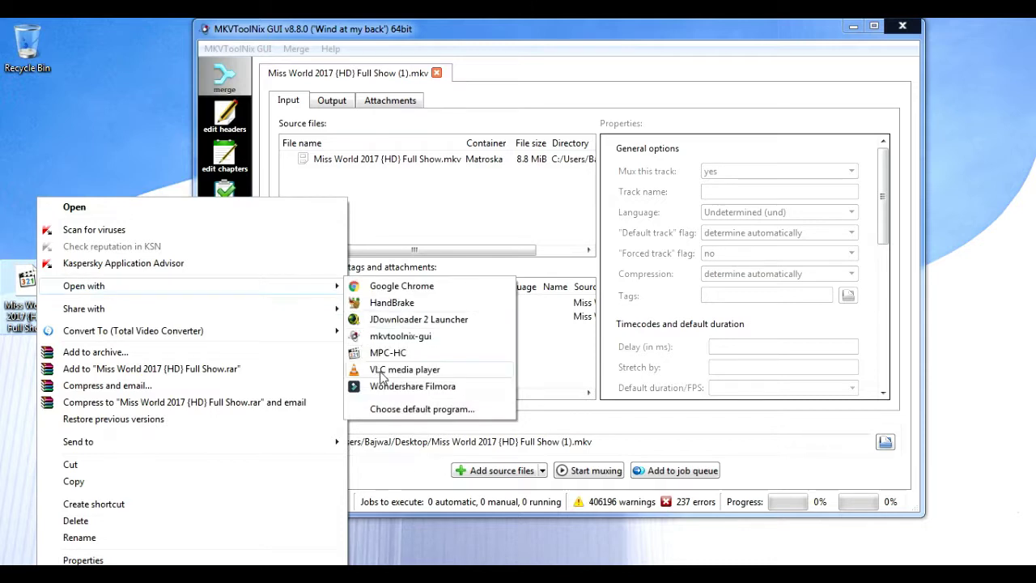
pyautogui.click(381, 374)
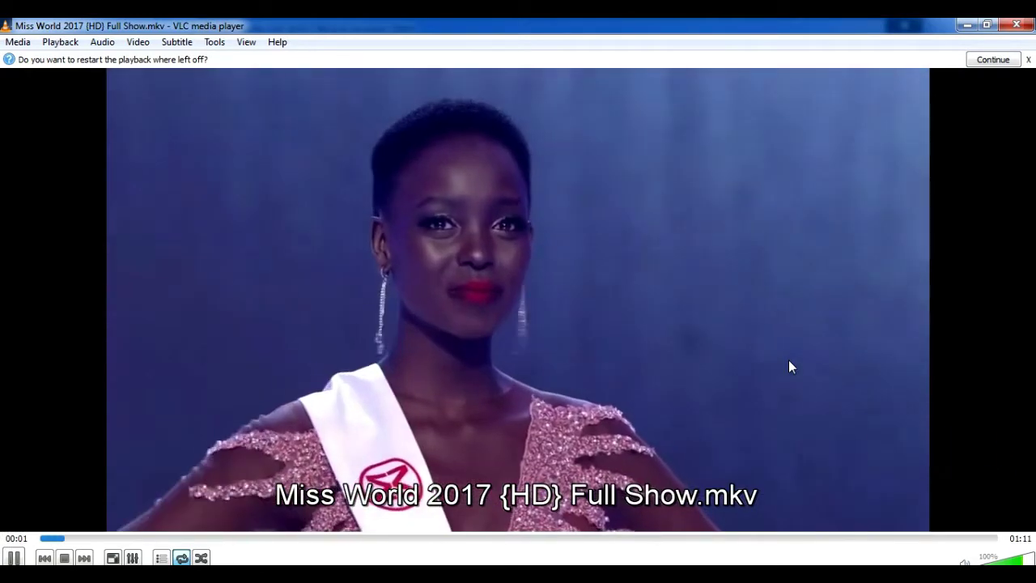
pyautogui.doubleClick(790, 363)
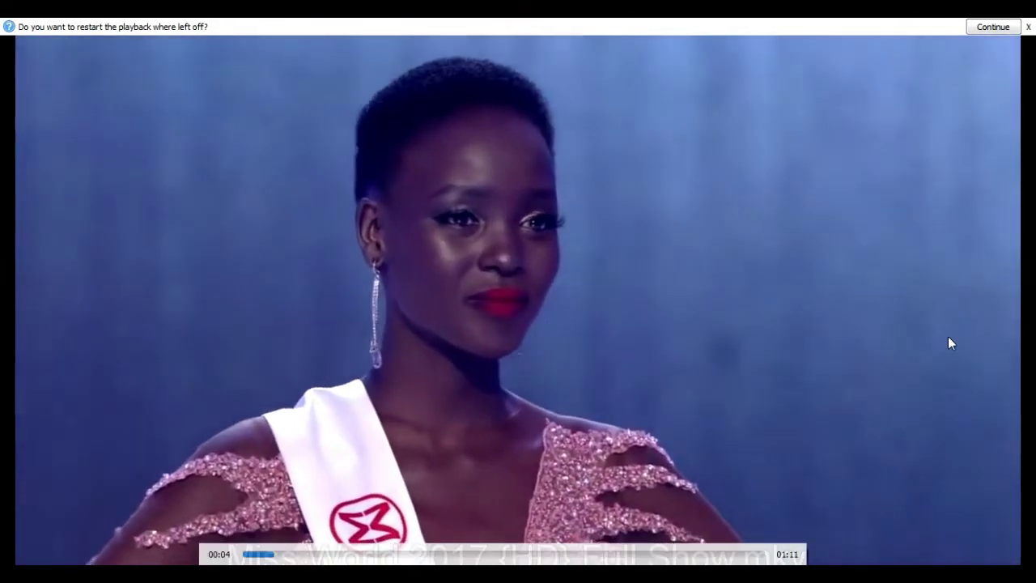
pyautogui.doubleClick(934, 340)
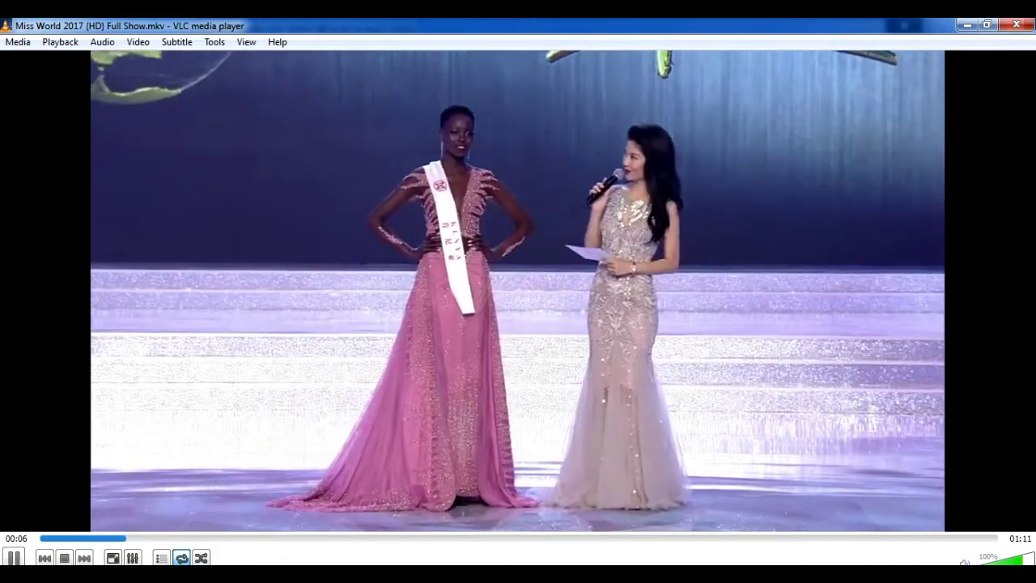
# - Test the video's audio sync by raising the audio track delay in 50 ms increments past 250 ms, and leave the player
pyautogui.press('k')
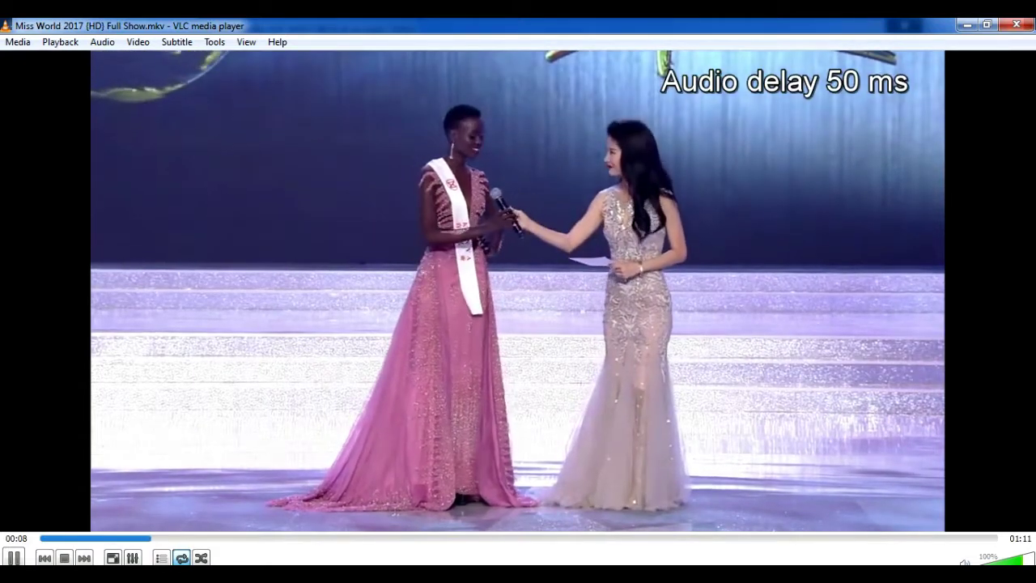
pyautogui.press('k')
pyautogui.press('k')
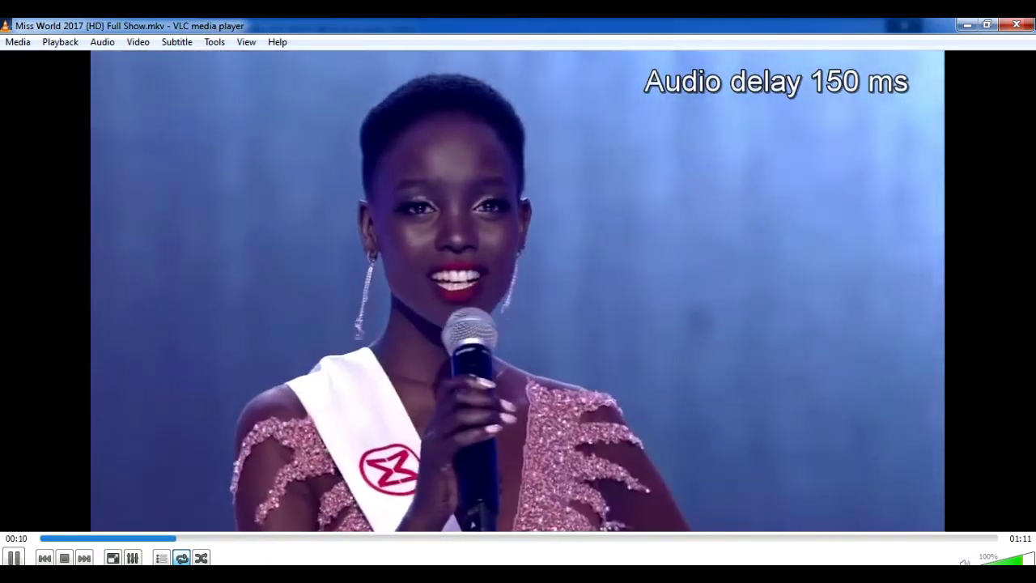
pyautogui.press('k')
pyautogui.press('k')
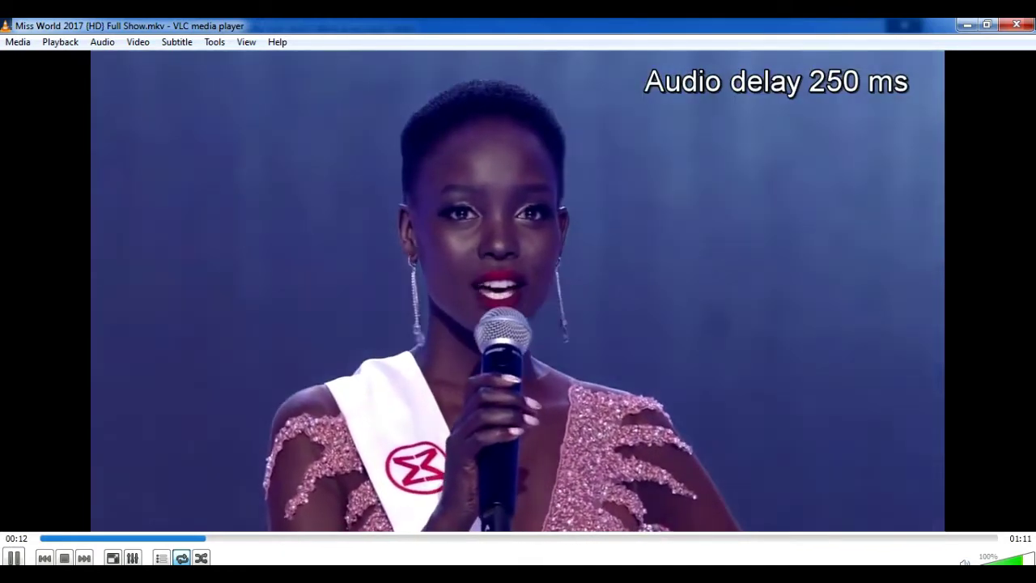
pyautogui.press('k')
pyautogui.press('k')
pyautogui.press('k')
pyautogui.press('k')
pyautogui.press('k')
pyautogui.press('k')
pyautogui.press('k')
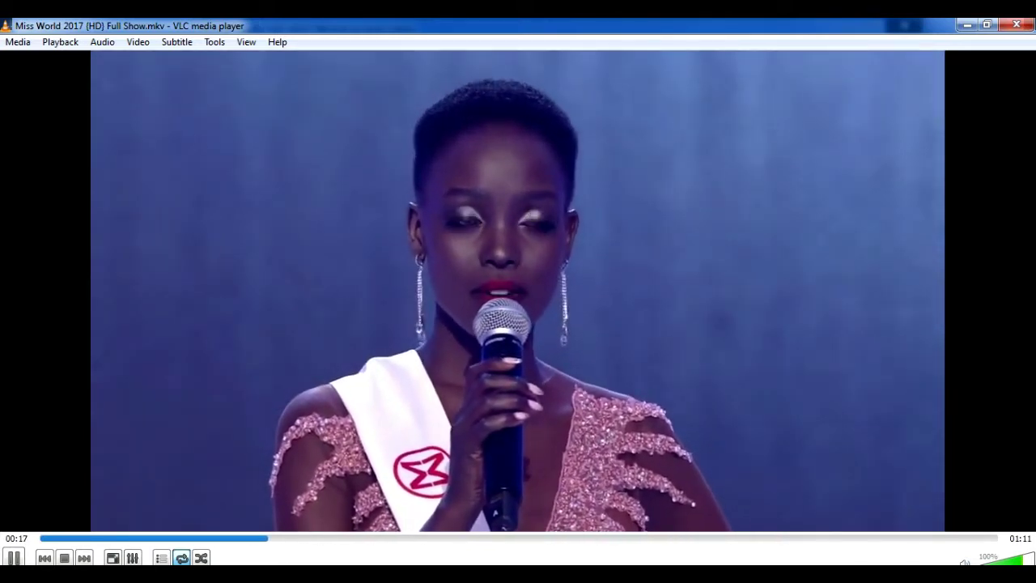
pyautogui.hotkey('shift', 'Left')
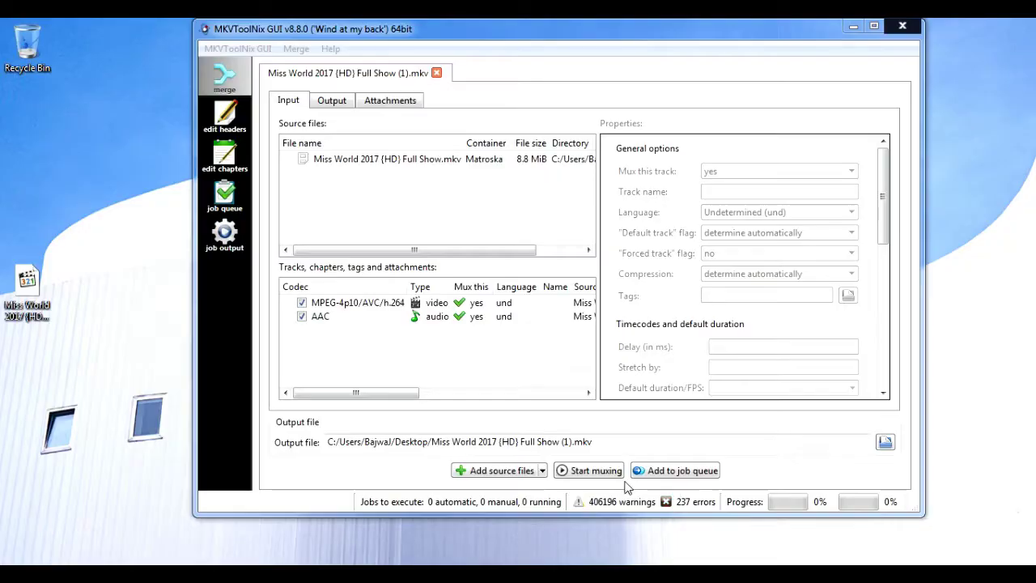
# - In MKVToolNix, set the AAC audio track's delay to -600 ms and mux the file
pyautogui.click(370, 231)
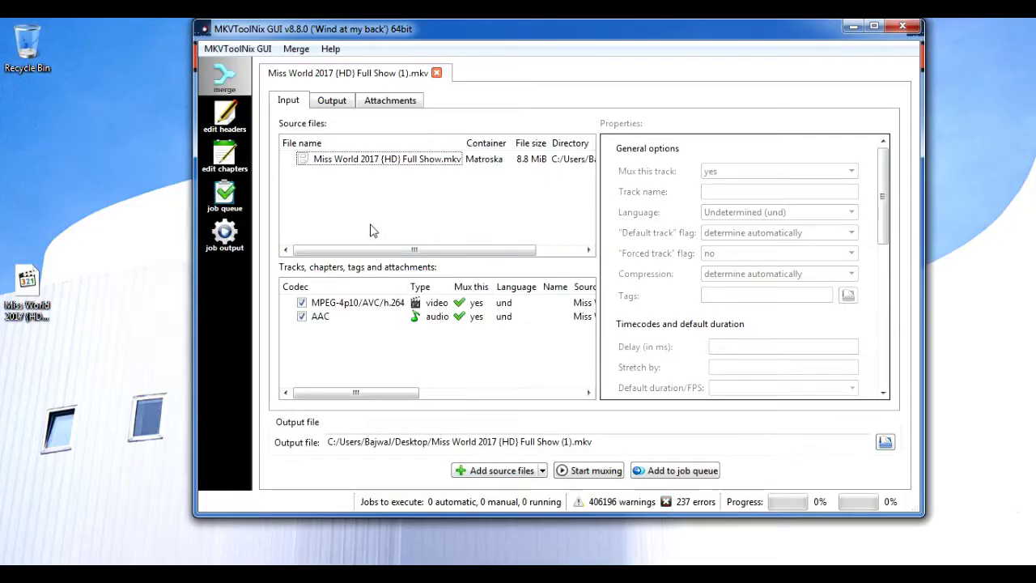
pyautogui.click(323, 318)
pyautogui.click(732, 348)
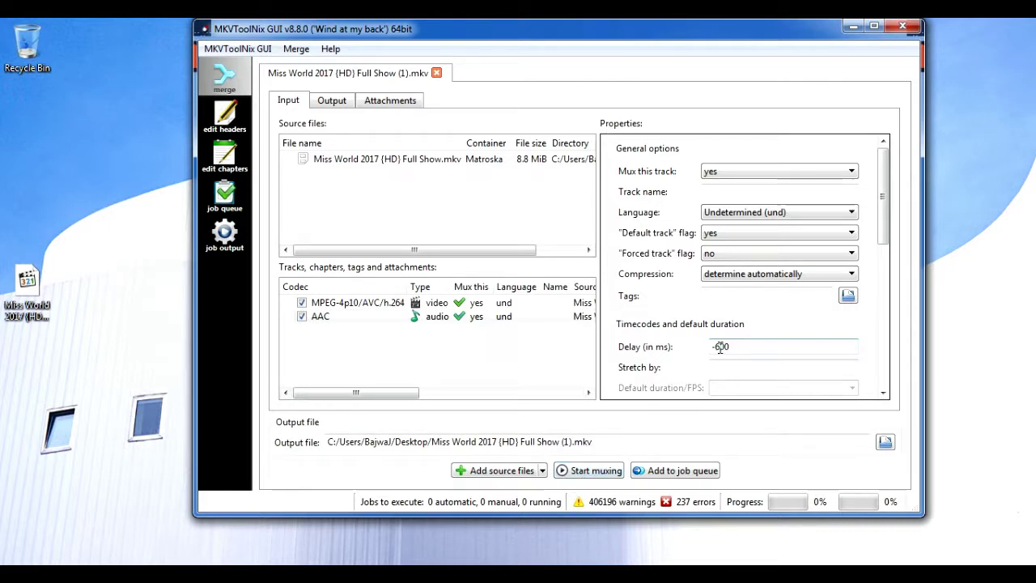
pyautogui.click(589, 472)
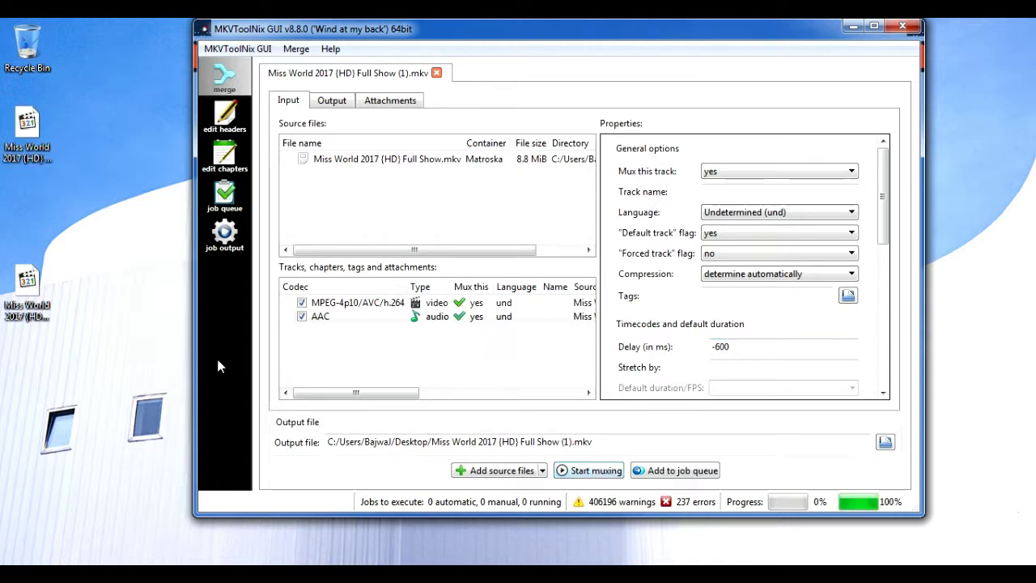
# - Play the muxed file Miss World 2017 {HD} Full Show (1) from the desktop to check its audio sync, and close the player
pyautogui.click(24, 146)
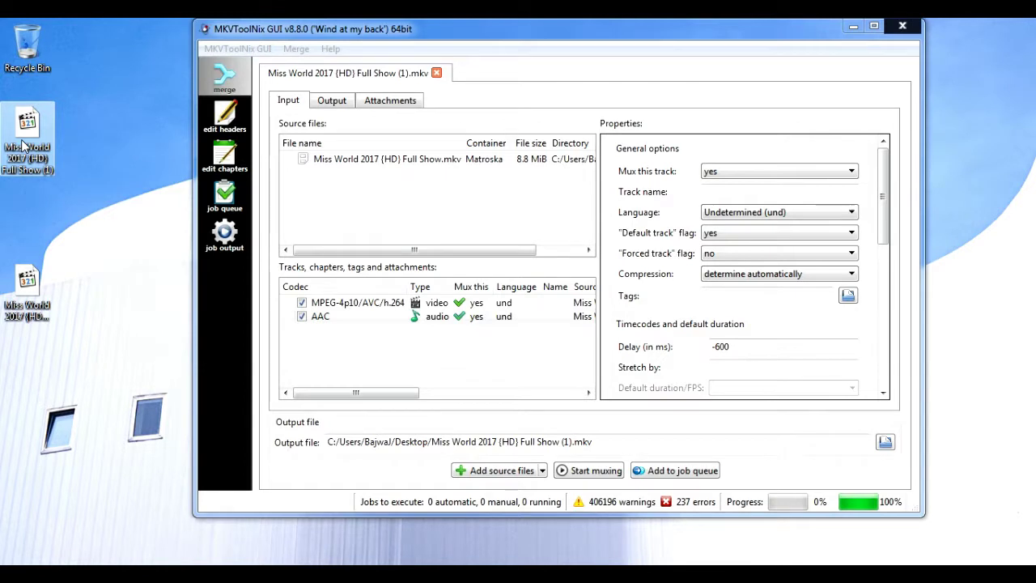
pyautogui.rightClick(23, 146)
pyautogui.click(40, 150)
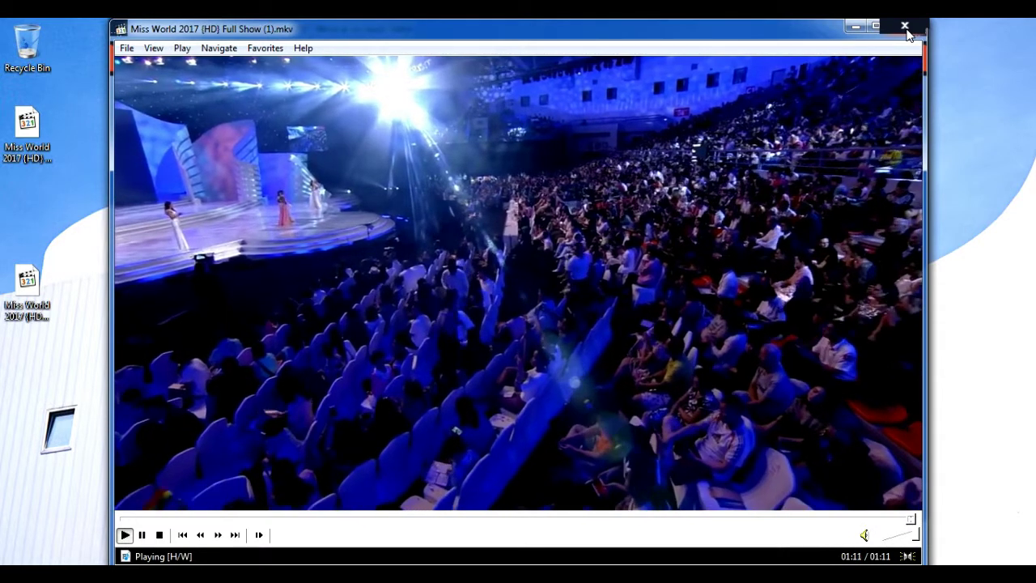
pyautogui.click(904, 28)
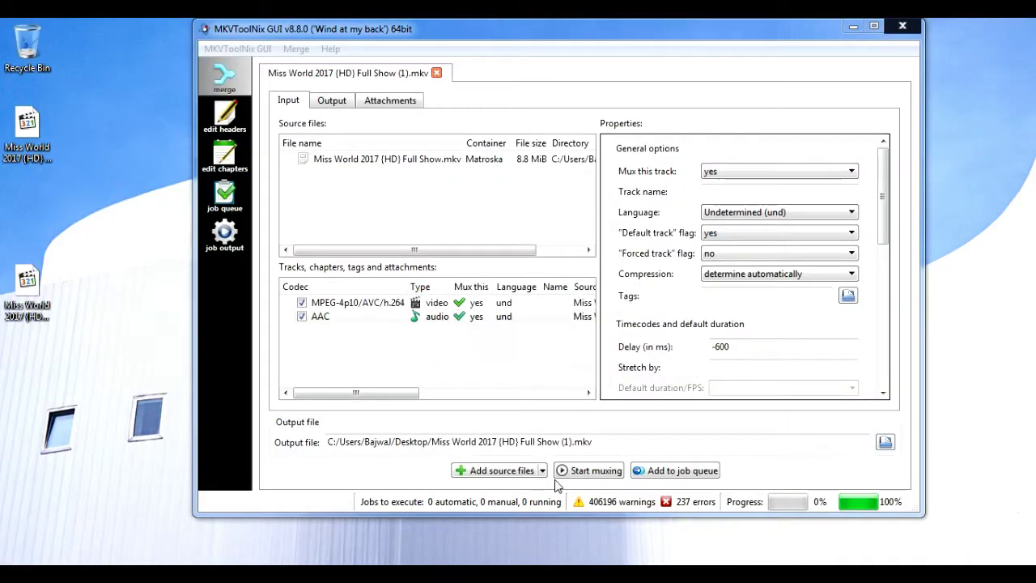
# - Append Miss World 2017 {HD} Full Show (1) from the Desktop to the source file Miss World 2017 {HD} Full Show.mkv in MKVToolNix
pyautogui.click(559, 476)
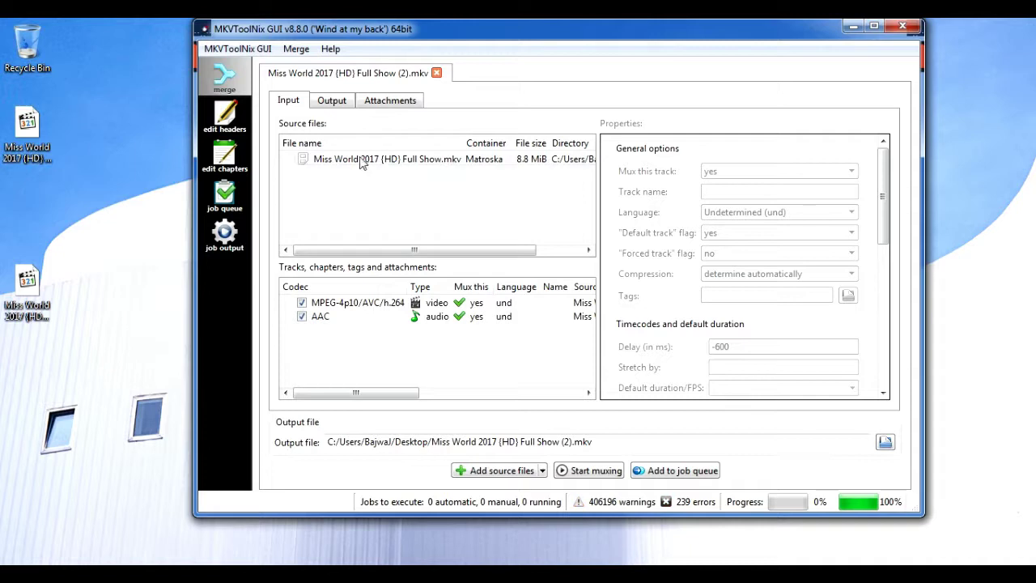
pyautogui.rightClick(361, 162)
pyautogui.click(387, 186)
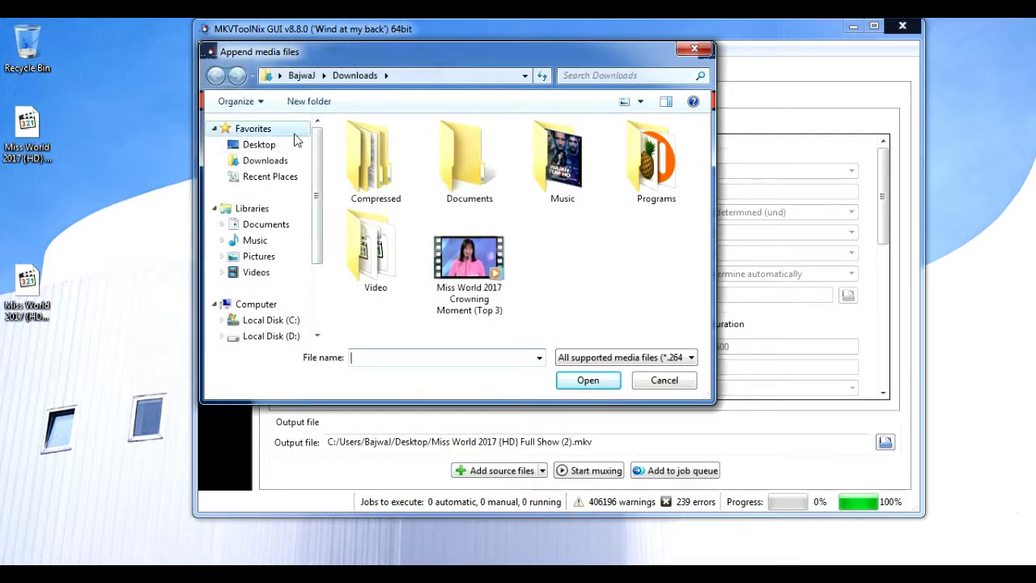
pyautogui.click(267, 145)
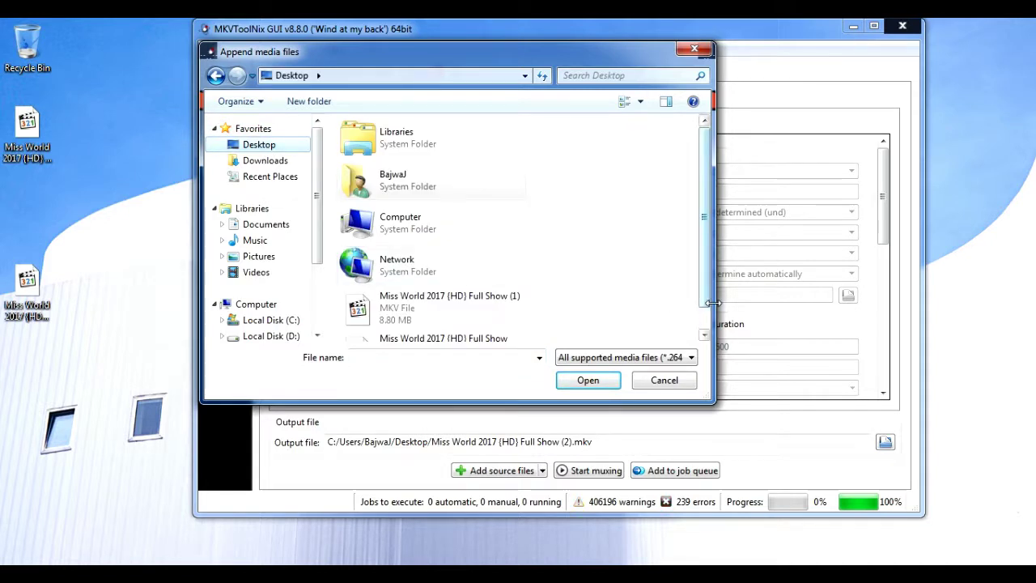
pyautogui.scroll(-1, 708, 306)
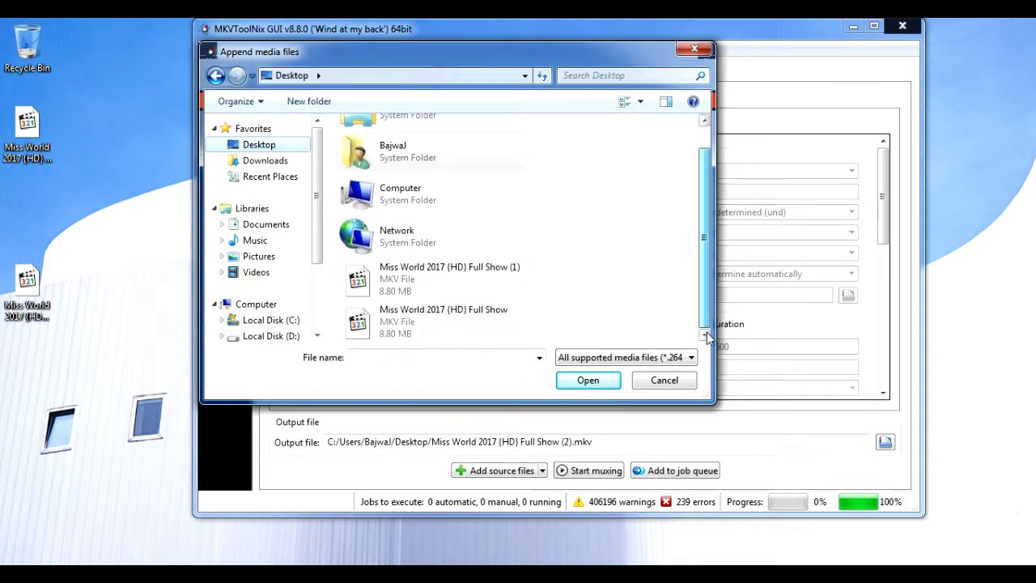
pyautogui.doubleClick(404, 267)
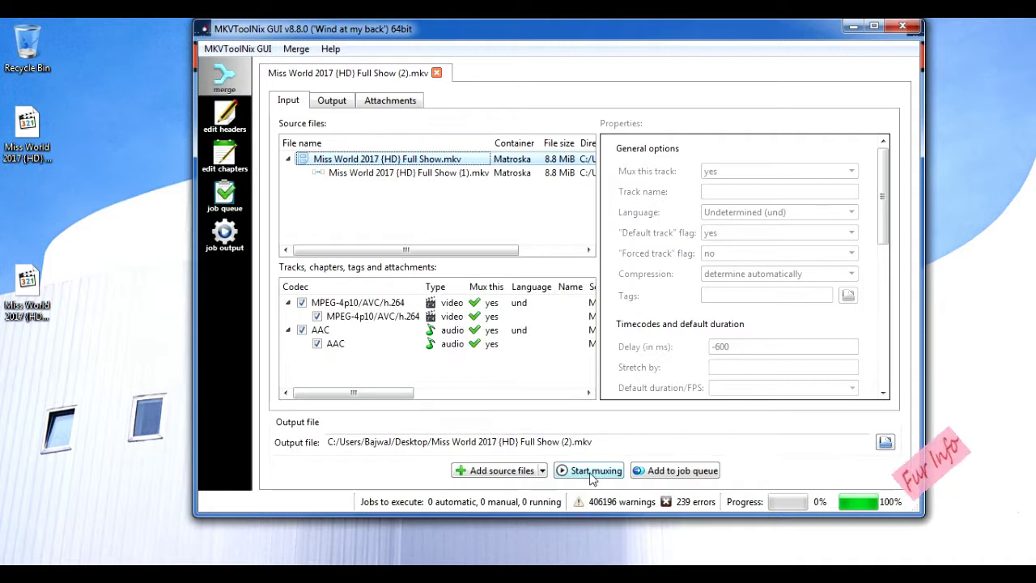
# - Shorten the output file name to Miss Worl.mkv and mux the joined files
pyautogui.moveTo(568, 441); pyautogui.dragTo(474, 444)
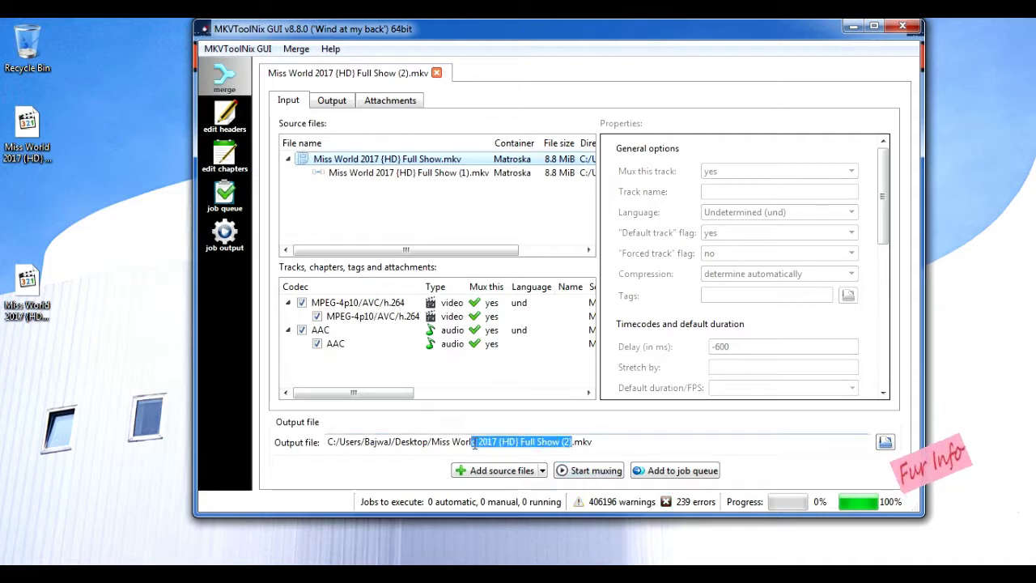
pyautogui.press('BackSpace')
pyautogui.click(596, 476)
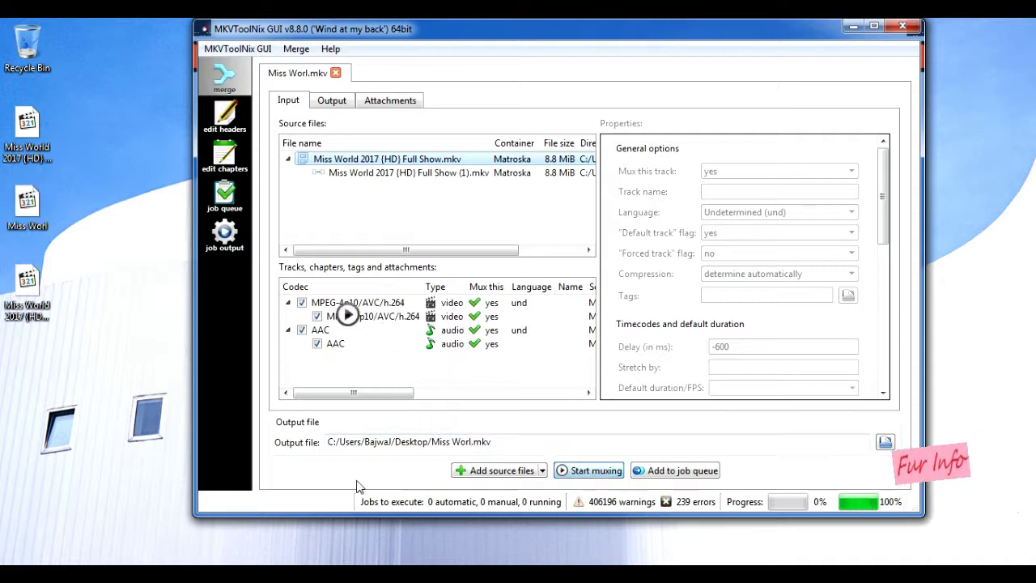
# - Play Miss Worl from the desktop, sample it at about 00:31, 01:01, 01:12 and 01:33, and close the player
pyautogui.rightClick(19, 200)
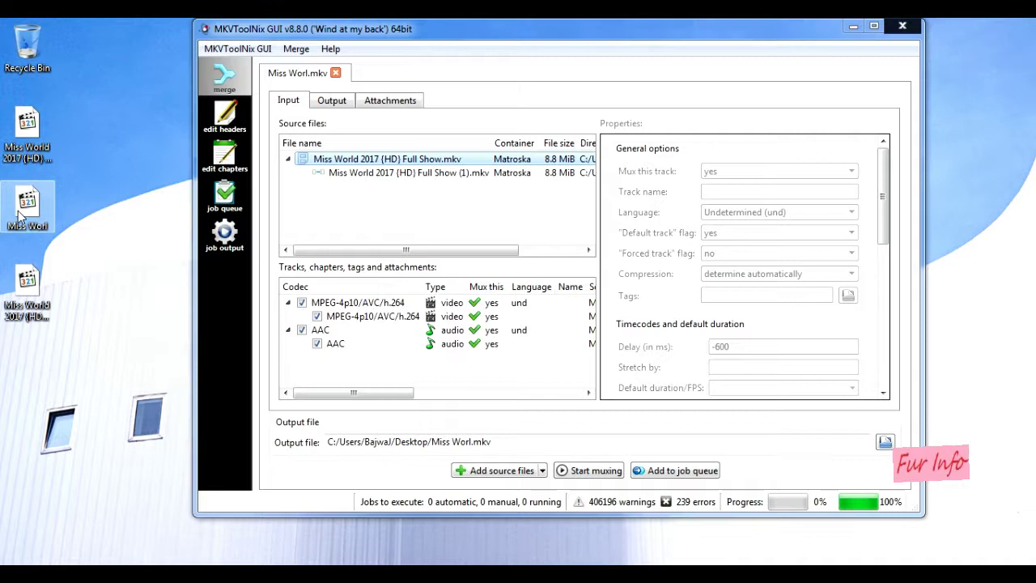
pyautogui.click(40, 209)
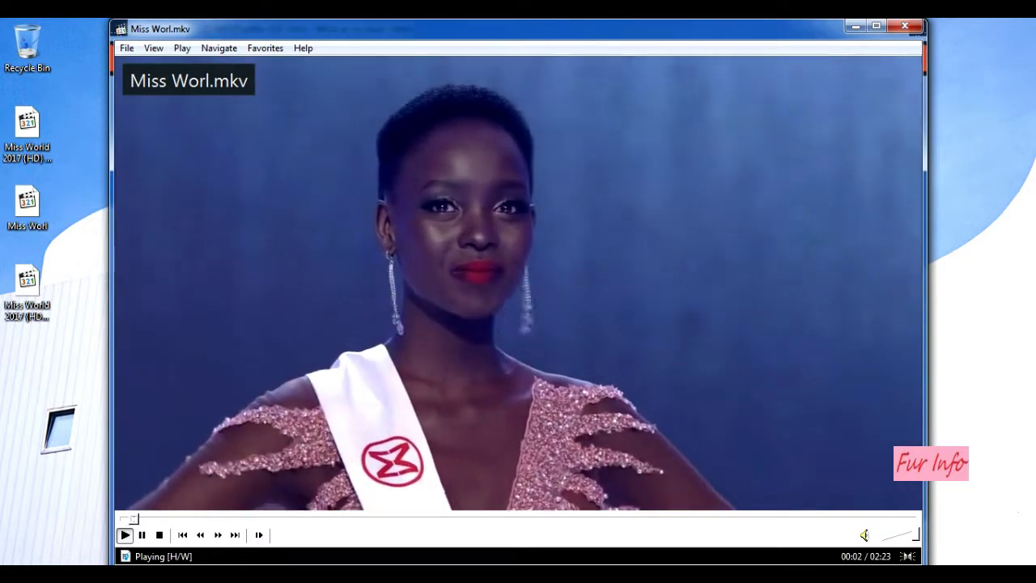
pyautogui.click(307, 524)
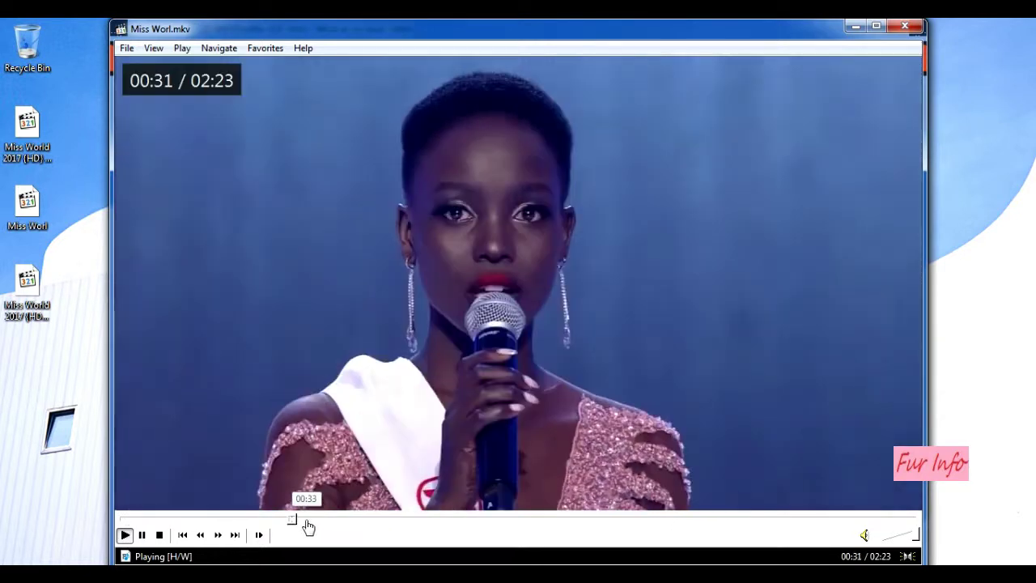
pyautogui.click(465, 520)
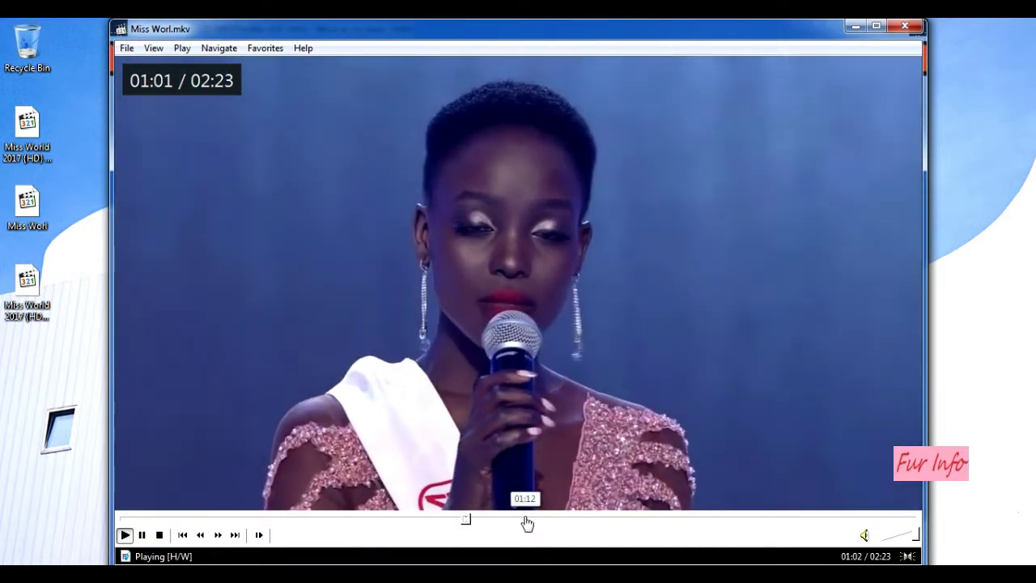
pyautogui.click(526, 522)
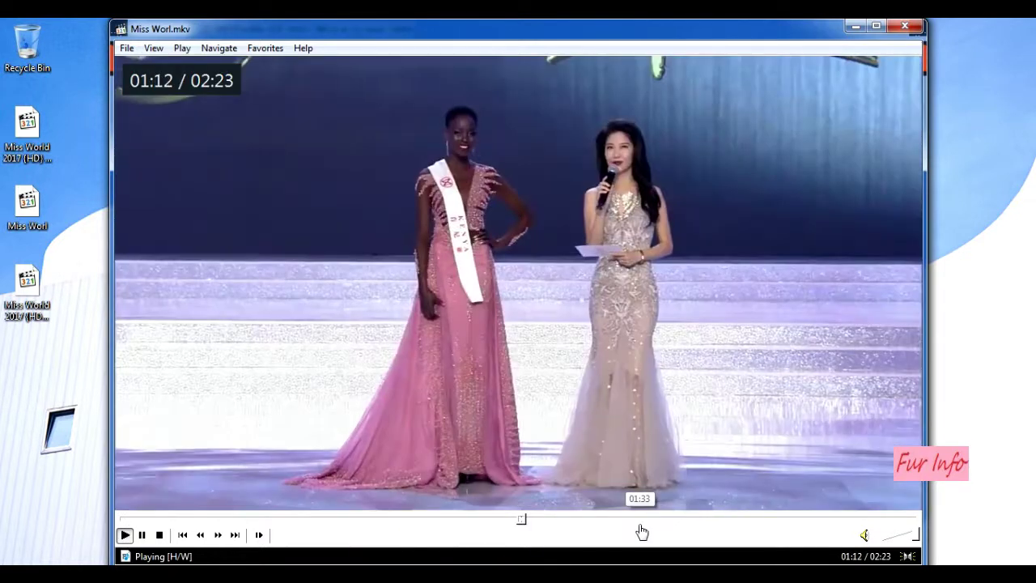
pyautogui.click(638, 525)
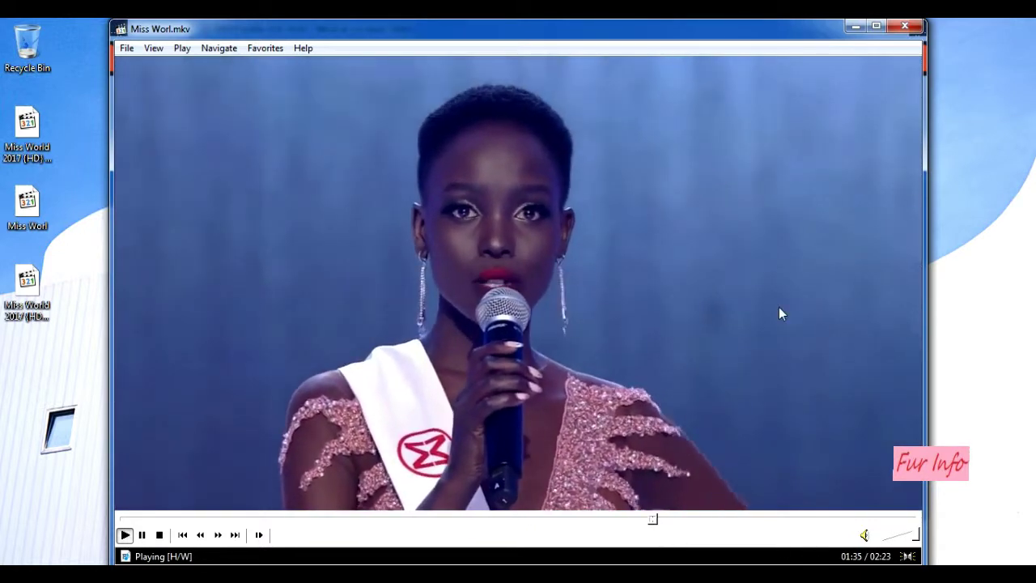
pyautogui.click(904, 26)
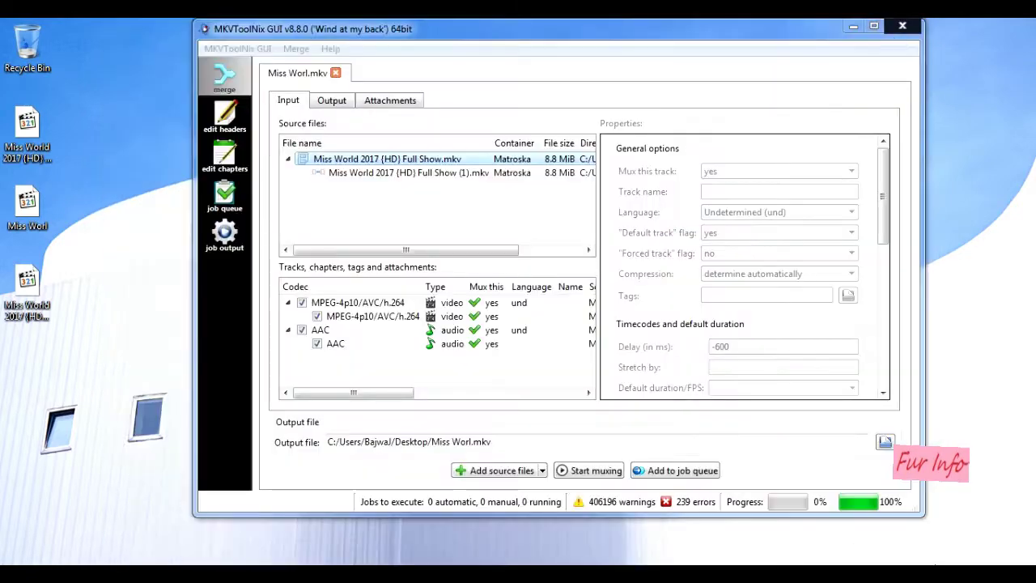